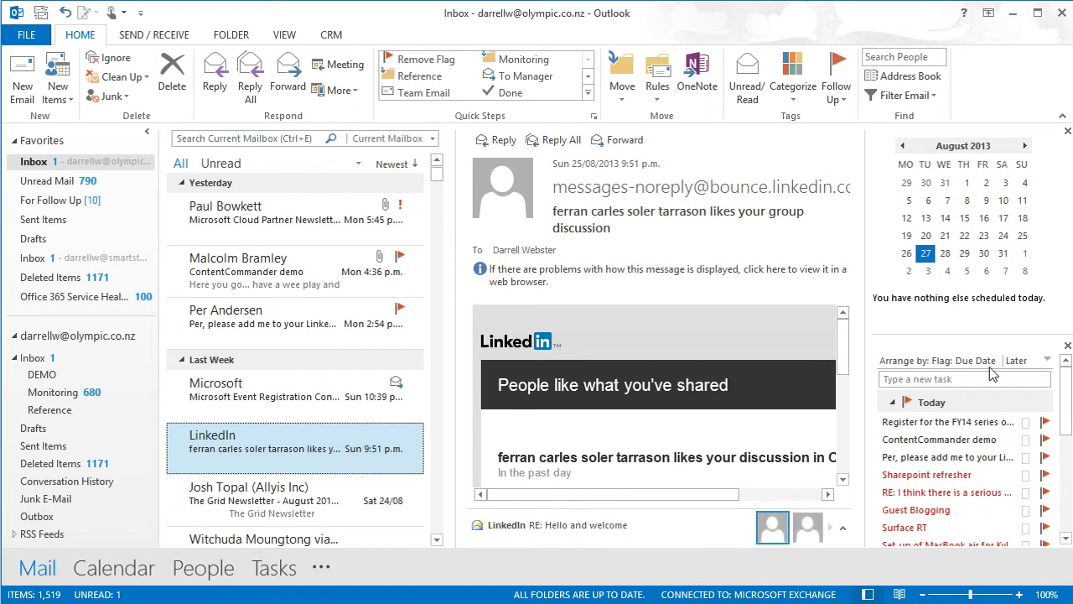
Close the docked calendar and task peeks and collapse the ribbon.
{"action": "left_click", "coordinate": [1067, 131]}
{"action": "left_click", "coordinate": [1067, 132]}
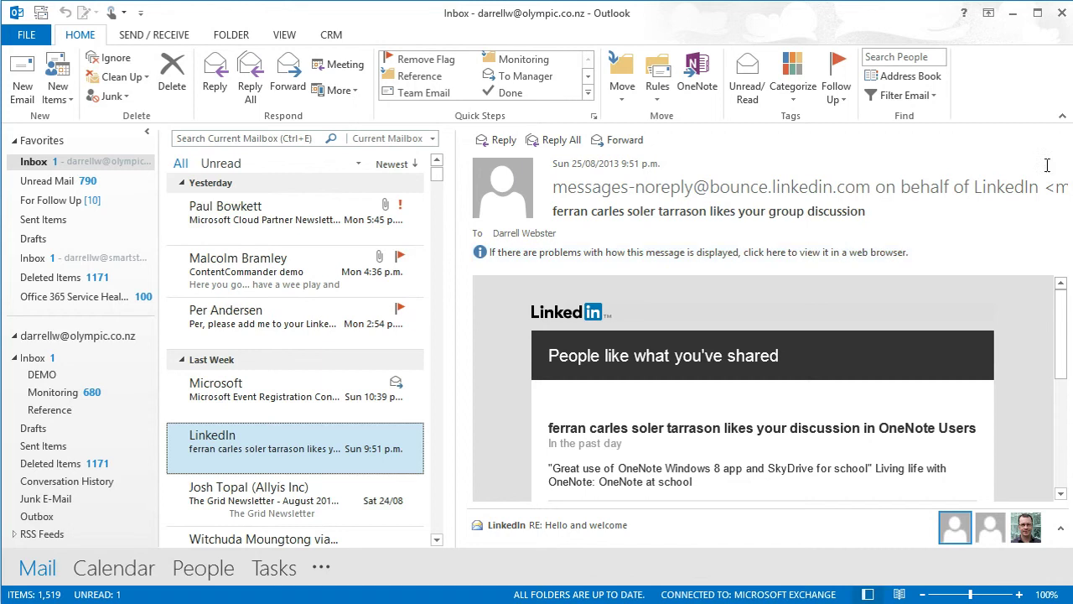
{"action": "left_click", "coordinate": [1063, 116]}
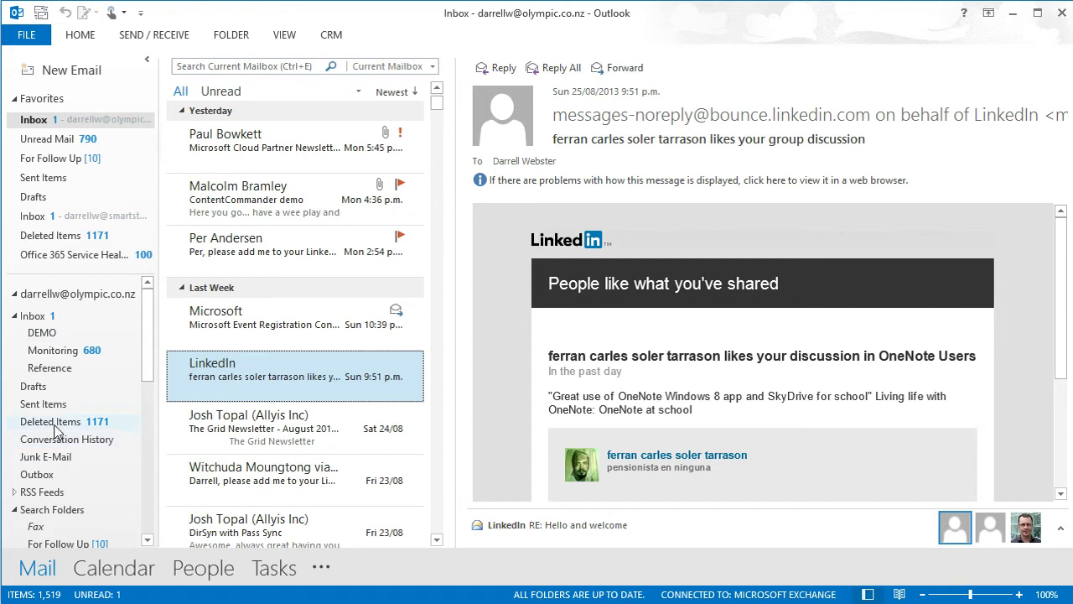
Place Deleted Items directly below For Follow Up in Favorites and minimize the folder pane.
{"action": "left_click_drag", "start_coordinate": [57, 429], "coordinate": [89, 172]}
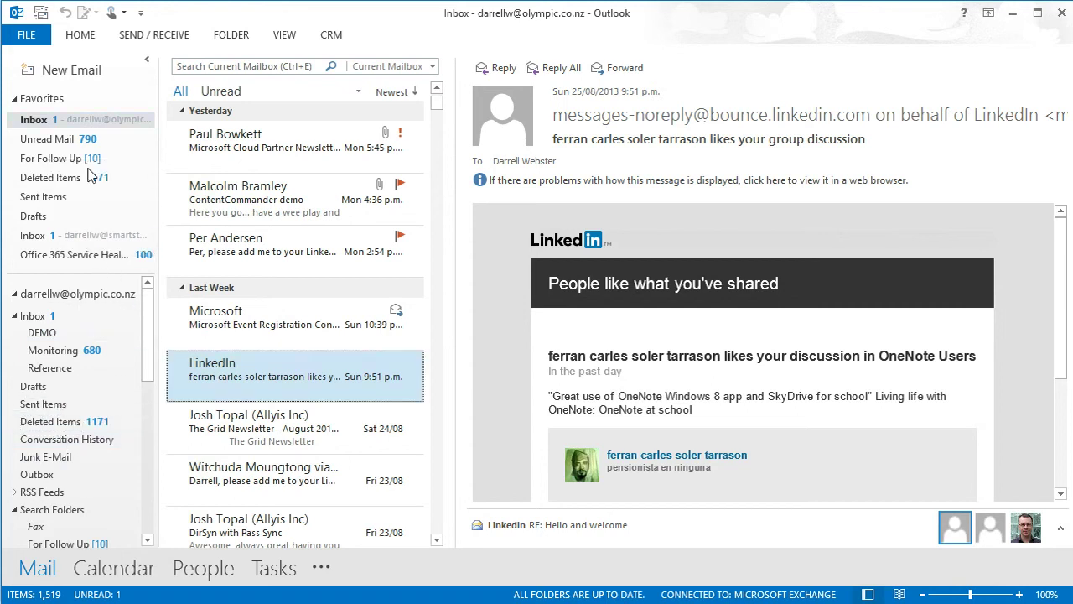
{"action": "left_click", "coordinate": [150, 56]}
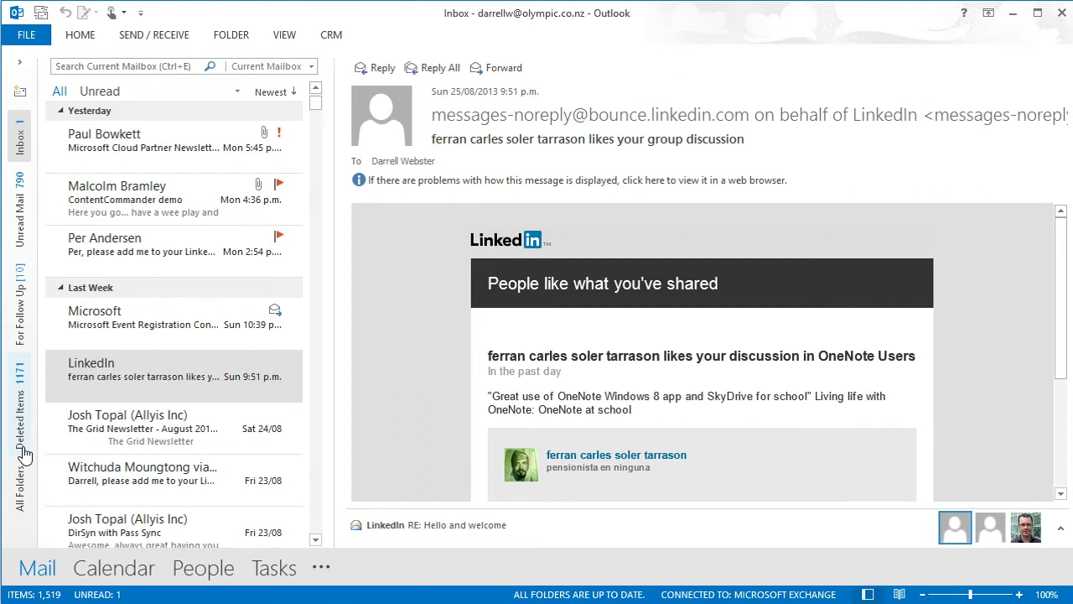
Enable Compact Navigation in the navigation options.
{"action": "left_click", "coordinate": [323, 569]}
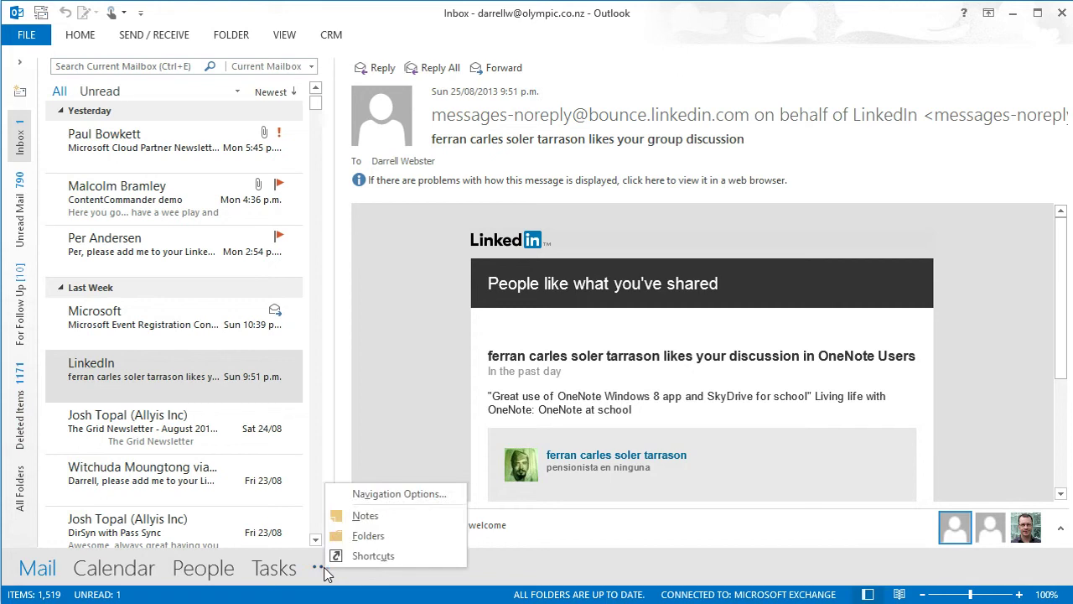
{"action": "left_click", "coordinate": [408, 492]}
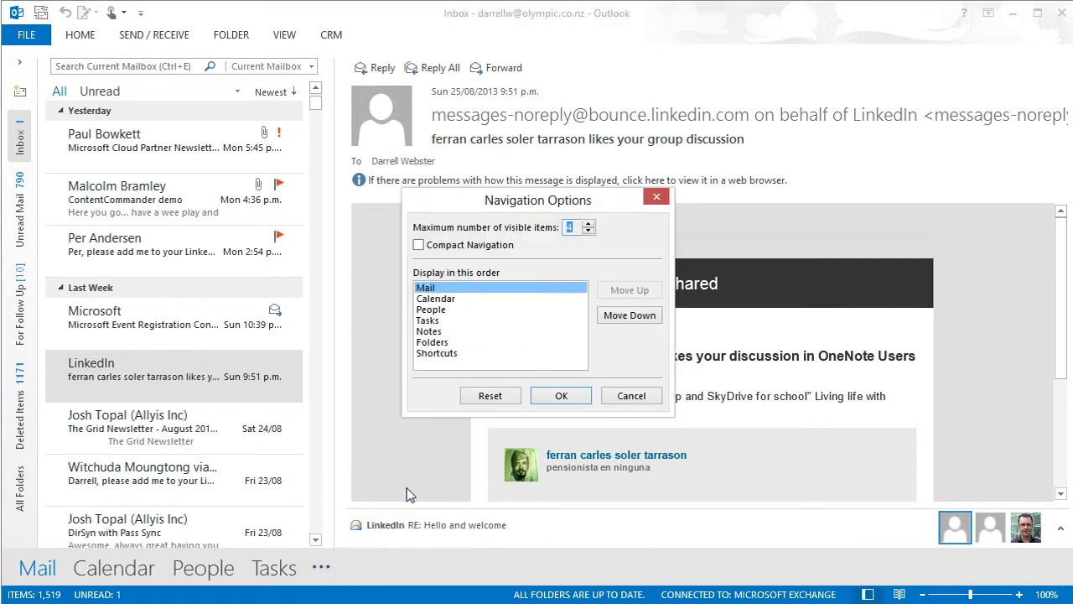
{"action": "left_click", "coordinate": [418, 246]}
{"action": "left_click", "coordinate": [442, 308]}
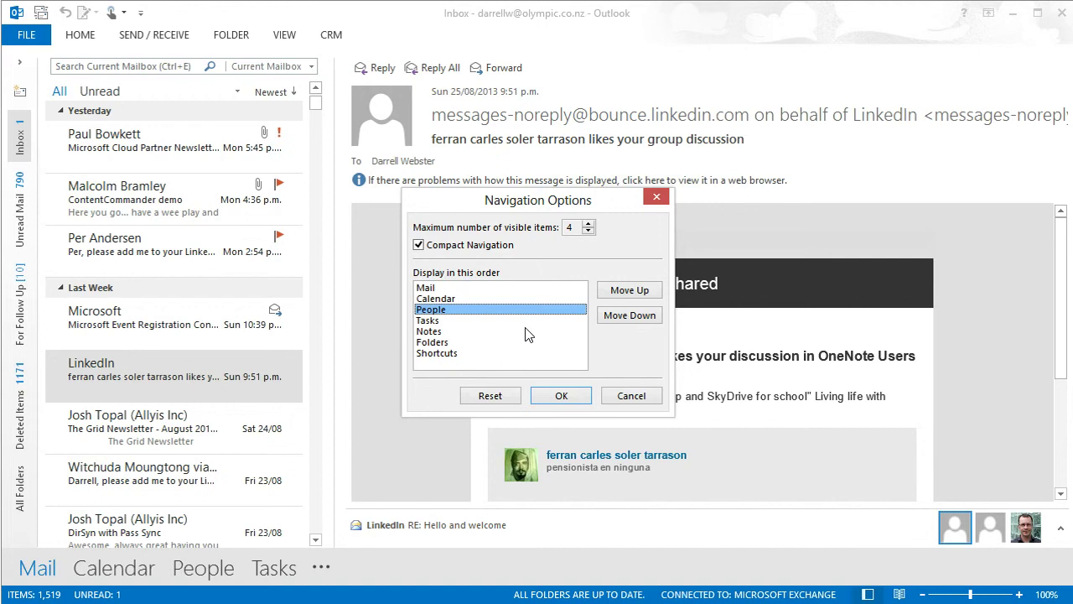
{"action": "left_click", "coordinate": [575, 397]}
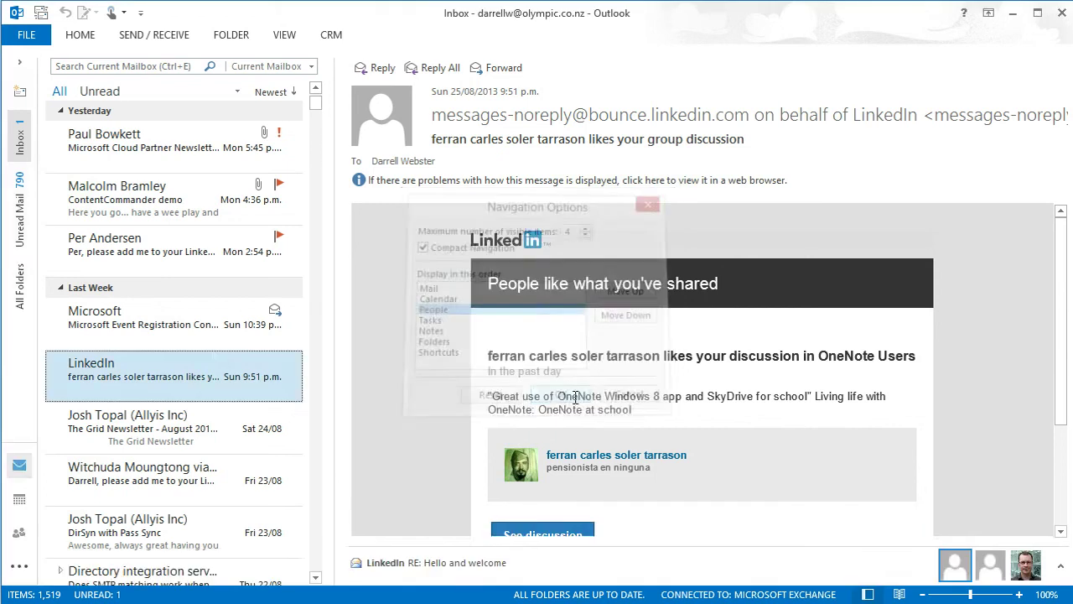
Check the hidden navigation items and resize the compact navigation area to show the Mail, Calendar and People shortcuts.
{"action": "left_click", "coordinate": [19, 569]}
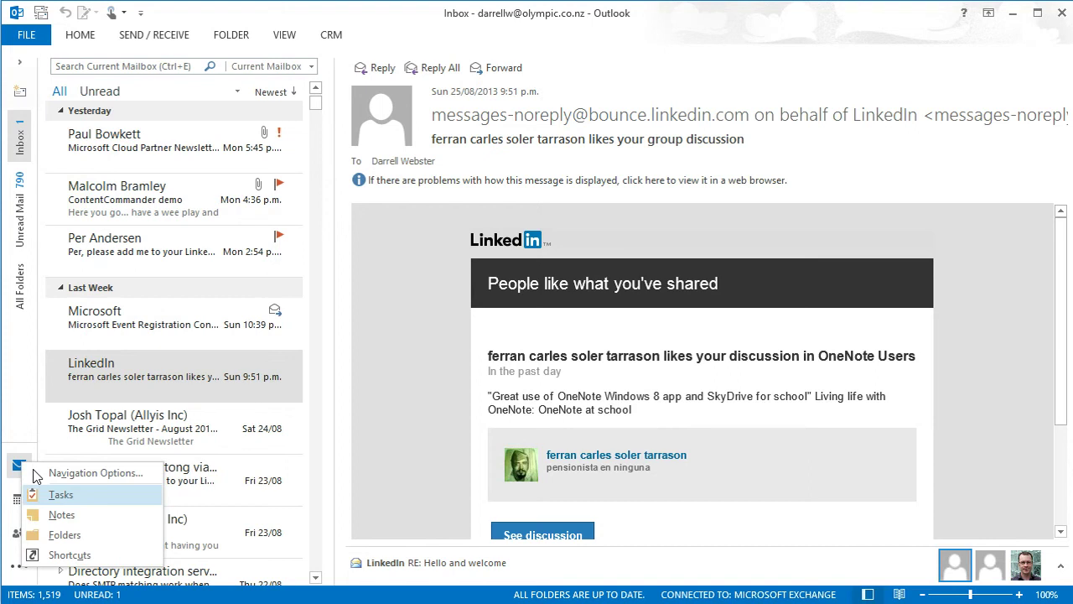
{"action": "left_click", "coordinate": [16, 440]}
{"action": "mouse_move", "coordinate": [17, 440]}
{"action": "left_mouse_down"}
{"action": "mouse_move", "coordinate": [32, 312]}
{"action": "mouse_move", "coordinate": [13, 444]}
{"action": "mouse_move", "coordinate": [19, 488]}
{"action": "mouse_move", "coordinate": [21, 456]}
{"action": "left_mouse_up"}
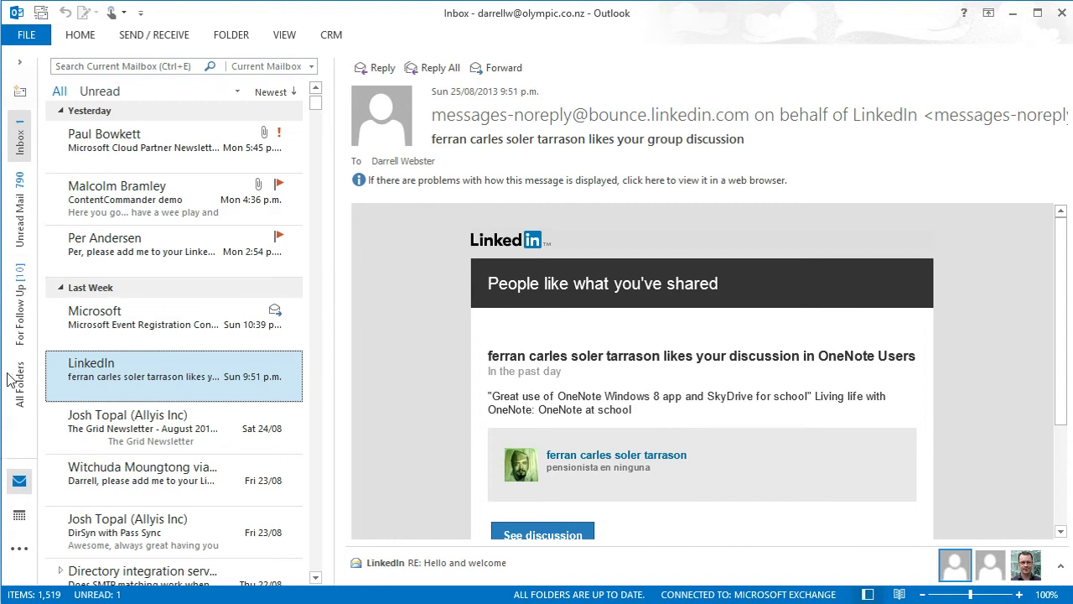
{"action": "left_click_drag", "start_coordinate": [25, 460], "coordinate": [27, 395]}
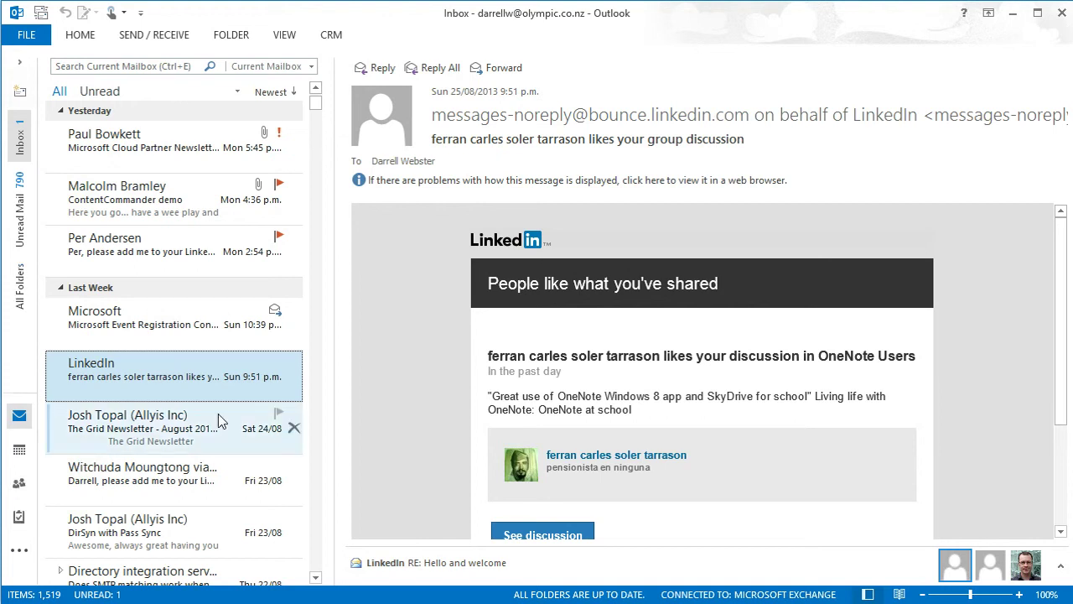
{"action": "left_click_drag", "start_coordinate": [17, 399], "coordinate": [18, 425]}
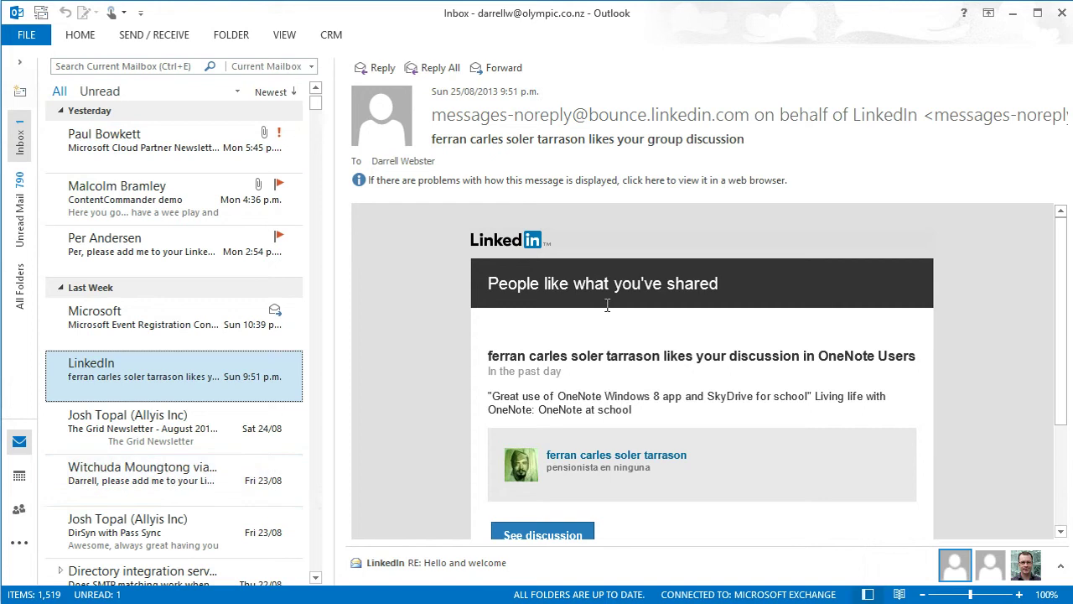
Preview the full folder list from the minimized pane and the peeks for Calendar and People.
{"action": "left_click", "coordinate": [15, 300]}
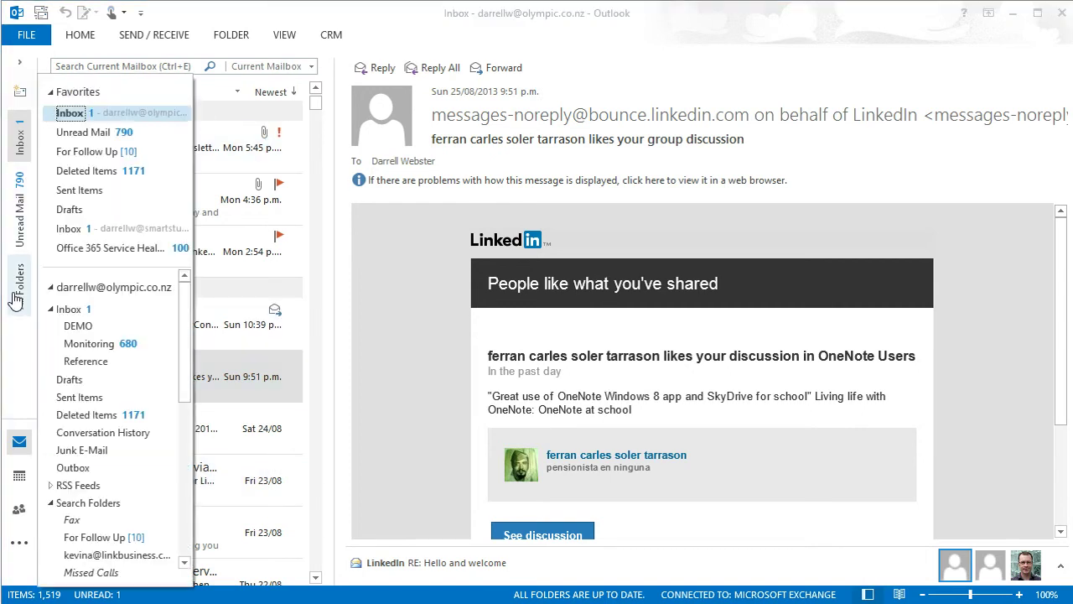
{"action": "left_click", "coordinate": [15, 300]}
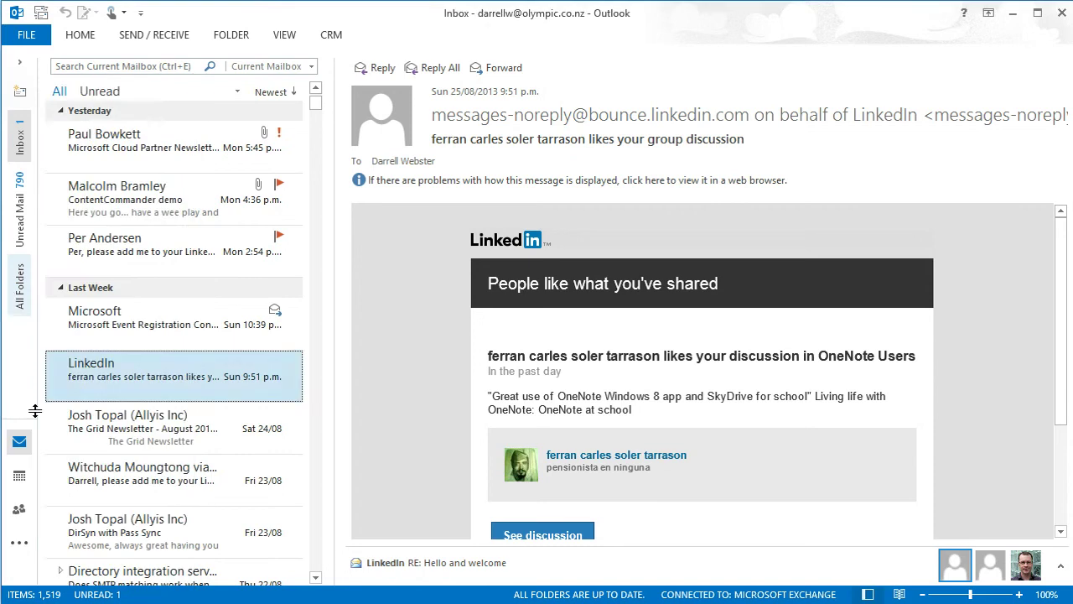
{"action": "mouse_move", "coordinate": [20, 482]}
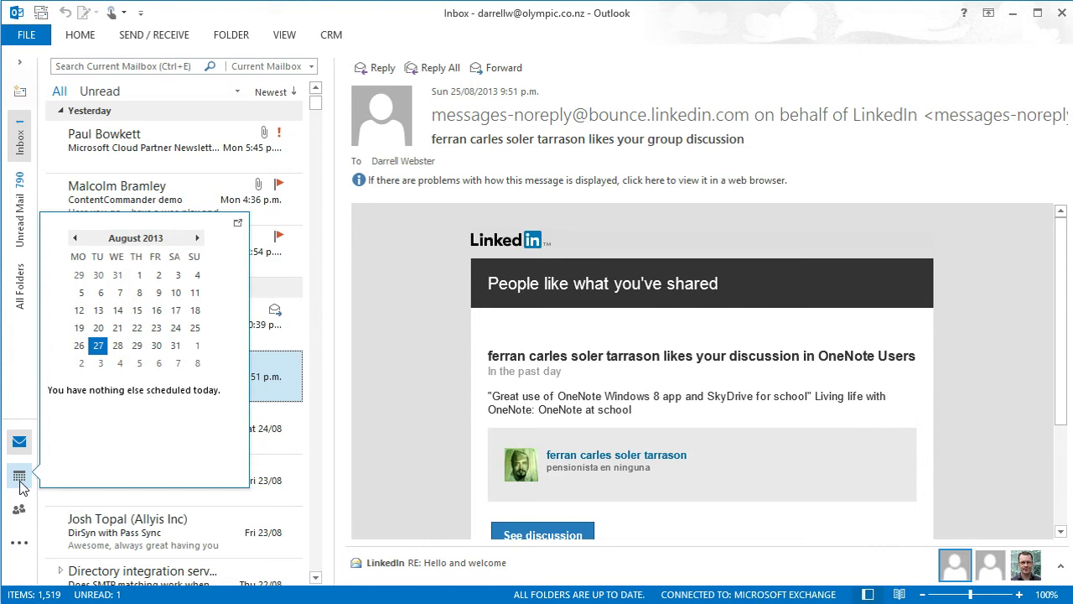
{"action": "mouse_move", "coordinate": [20, 513]}
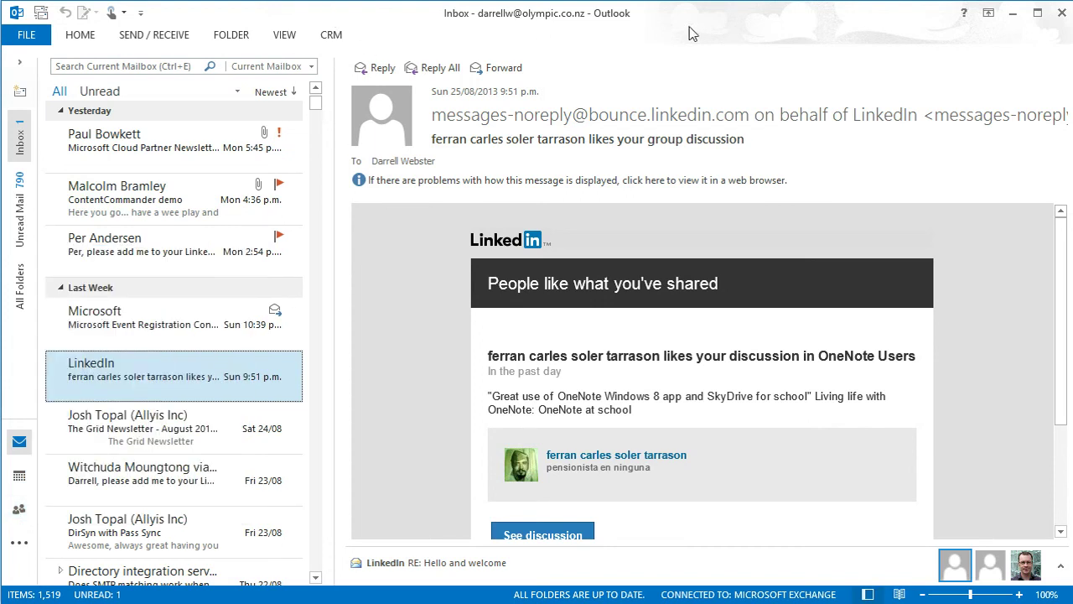
Temporarily display the Home commands of the collapsed ribbon and hide them again.
{"action": "left_click", "coordinate": [76, 37]}
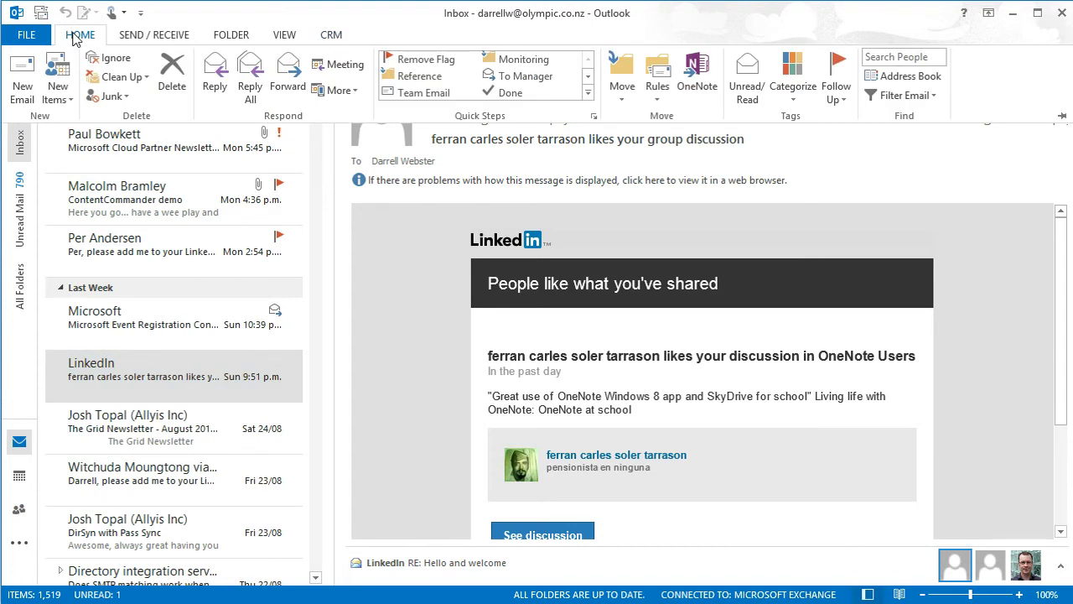
{"action": "left_click", "coordinate": [302, 9]}
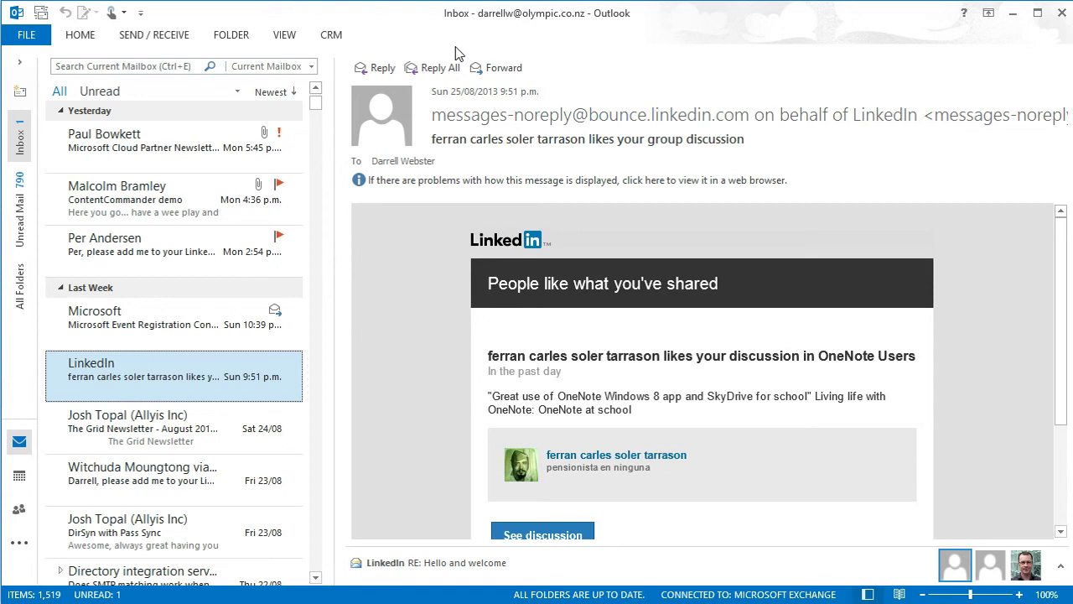
Switch the command spacing to Touch and preview the Home commands and the reply options for the LinkedIn message.
{"action": "left_click", "coordinate": [122, 14]}
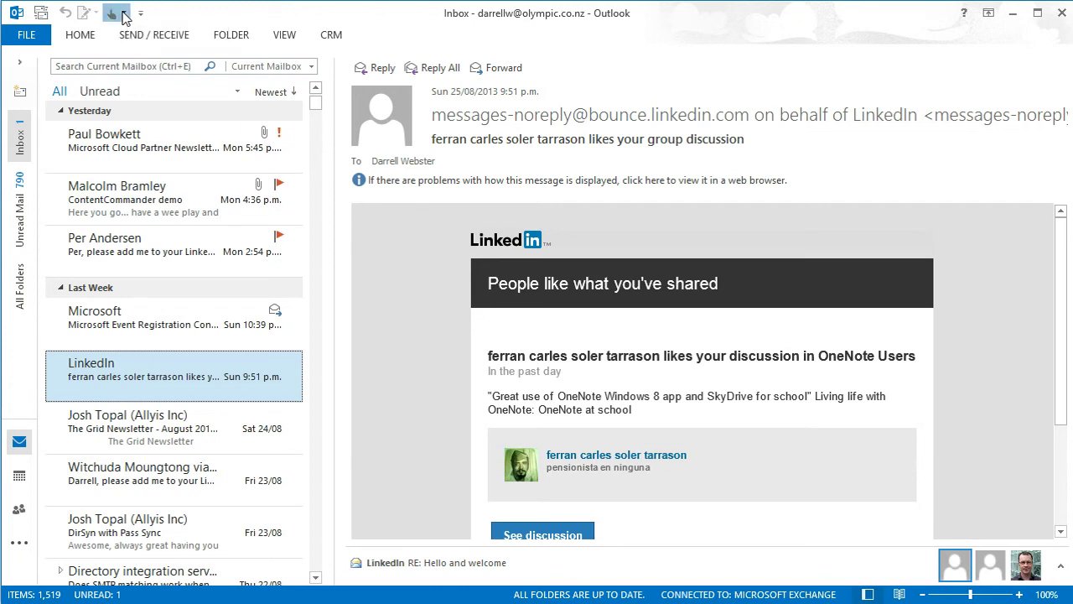
{"action": "left_click", "coordinate": [185, 125]}
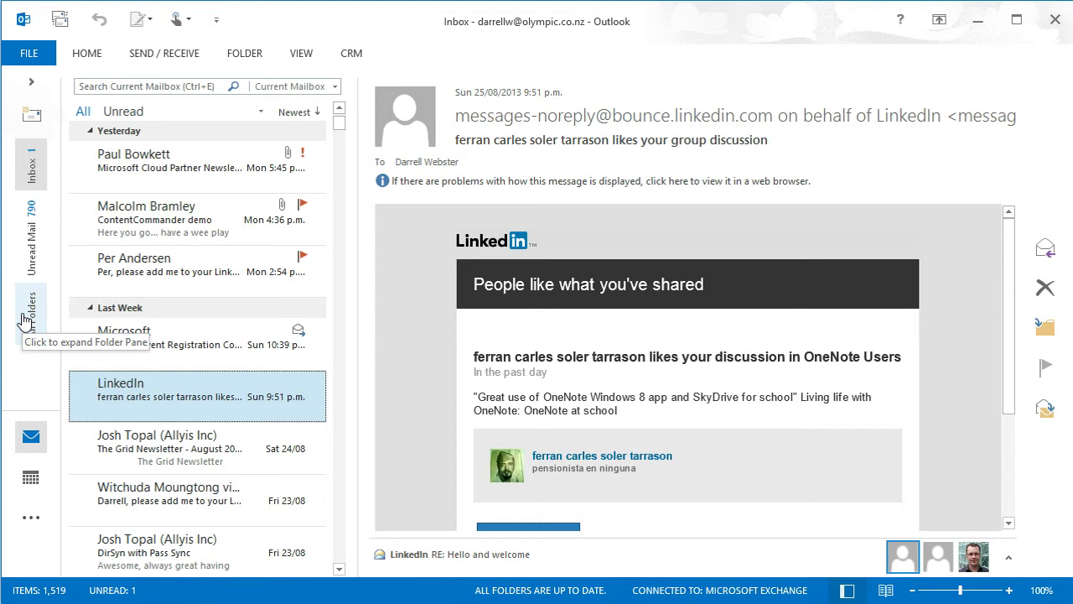
{"action": "left_click", "coordinate": [84, 54]}
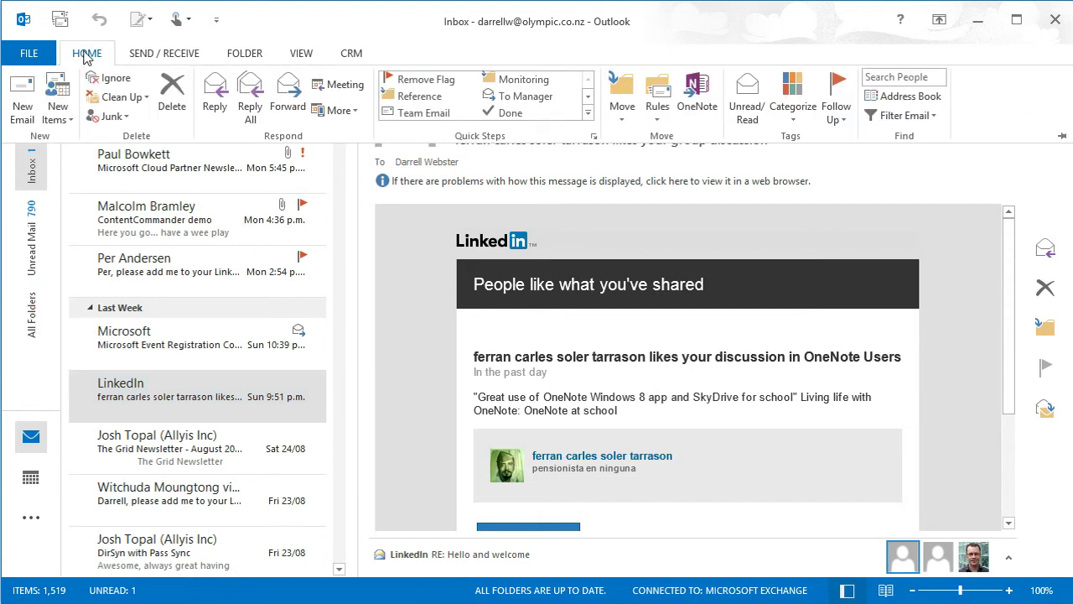
{"action": "left_click", "coordinate": [84, 53]}
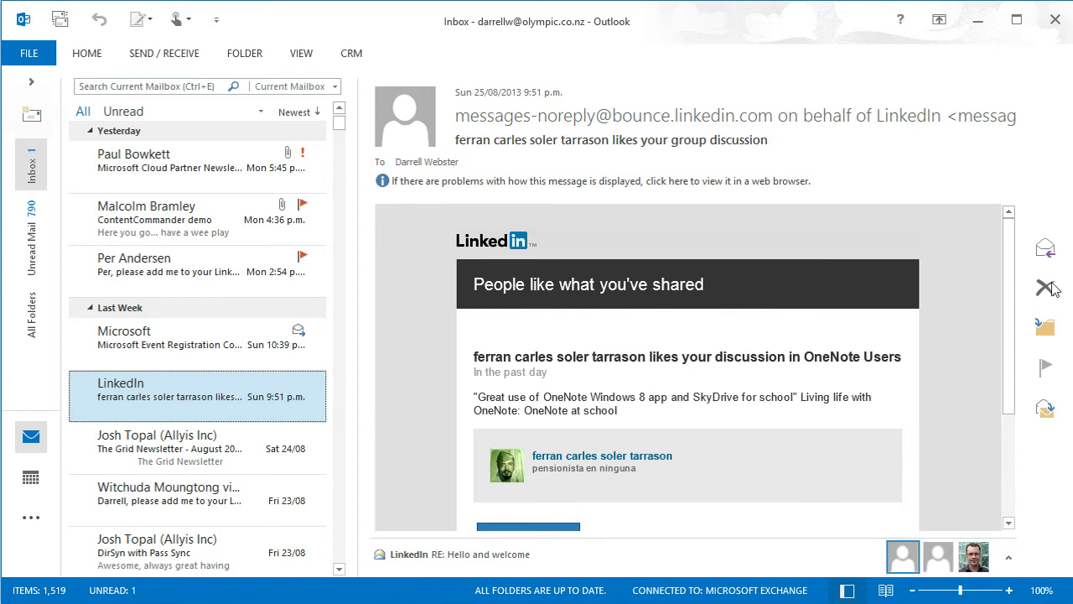
{"action": "left_click", "coordinate": [1043, 250]}
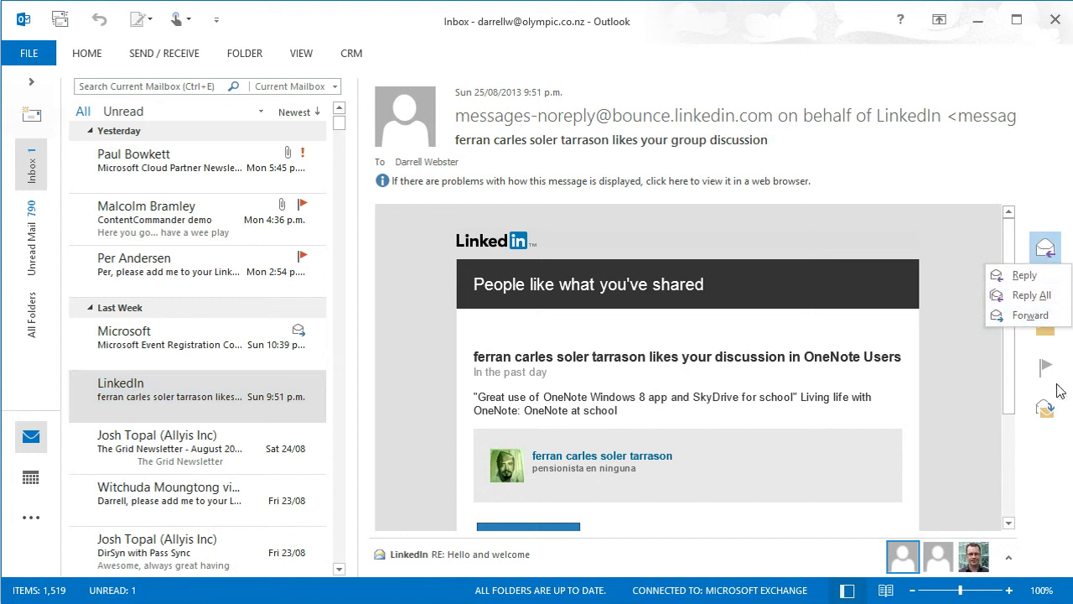
{"action": "left_click", "coordinate": [1052, 484]}
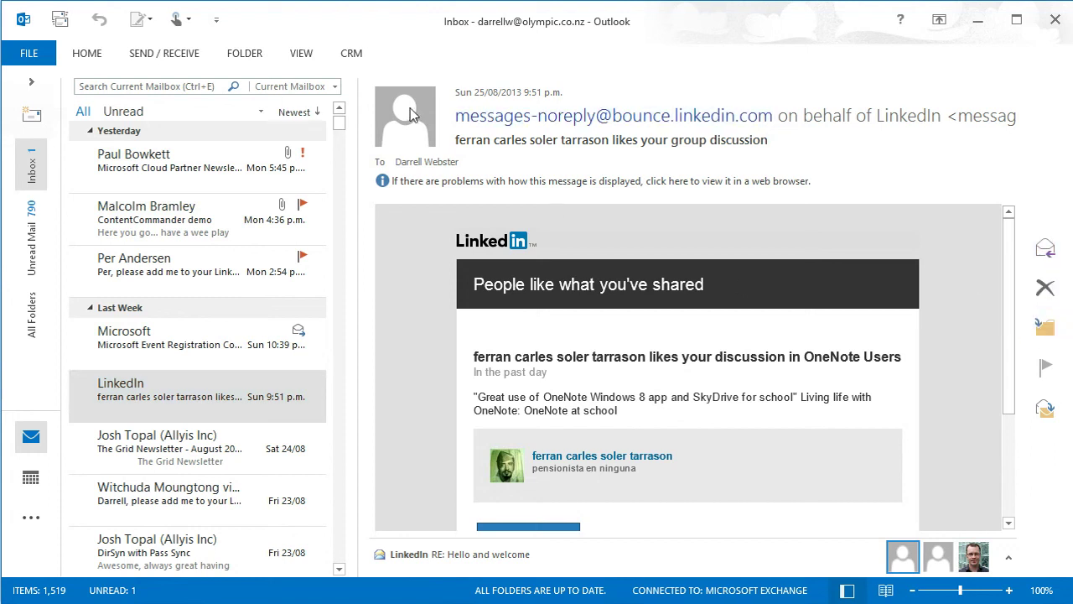
Switch the command spacing to Mouse and back to Touch to compare the two layouts.
{"action": "left_click", "coordinate": [174, 21]}
{"action": "left_click", "coordinate": [210, 126]}
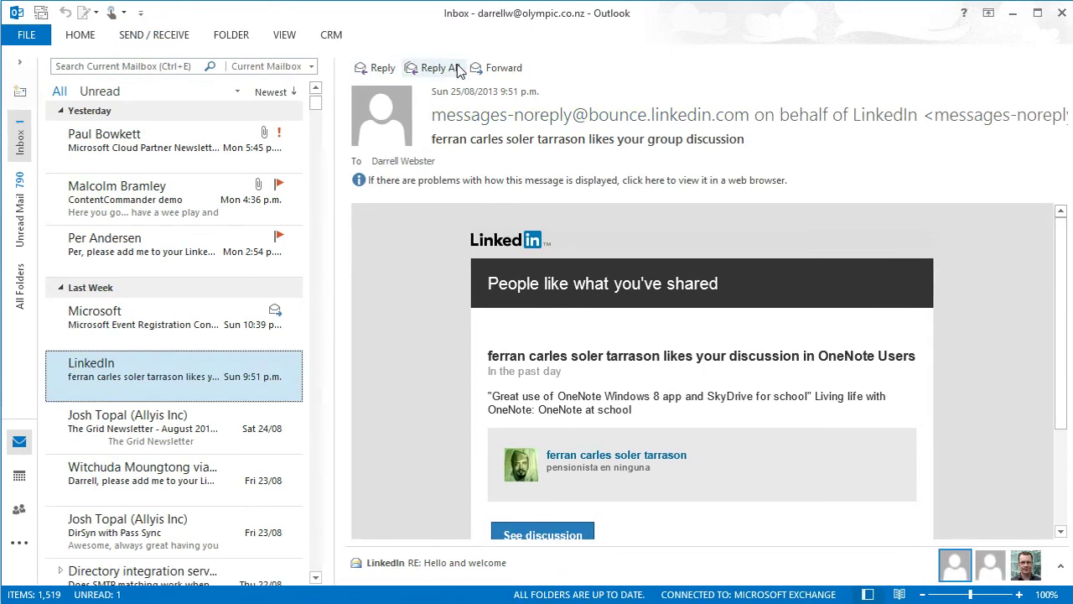
{"action": "left_click", "coordinate": [124, 15]}
{"action": "left_click", "coordinate": [194, 125]}
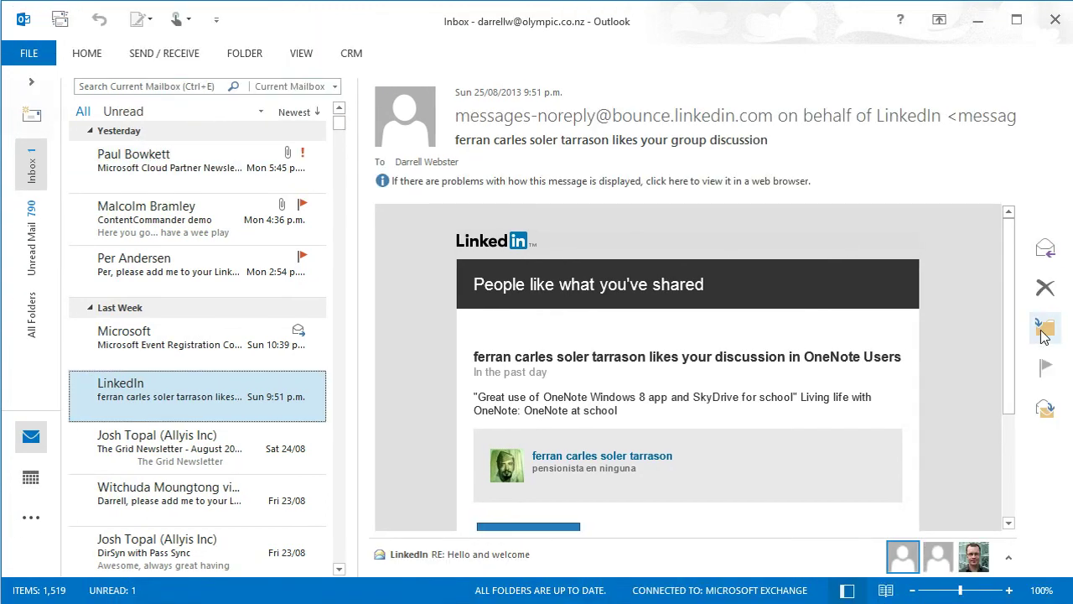
View the touch layout's options for moving the LinkedIn message to a folder, and set the command spacing to Mouse.
{"action": "left_click", "coordinate": [1044, 331]}
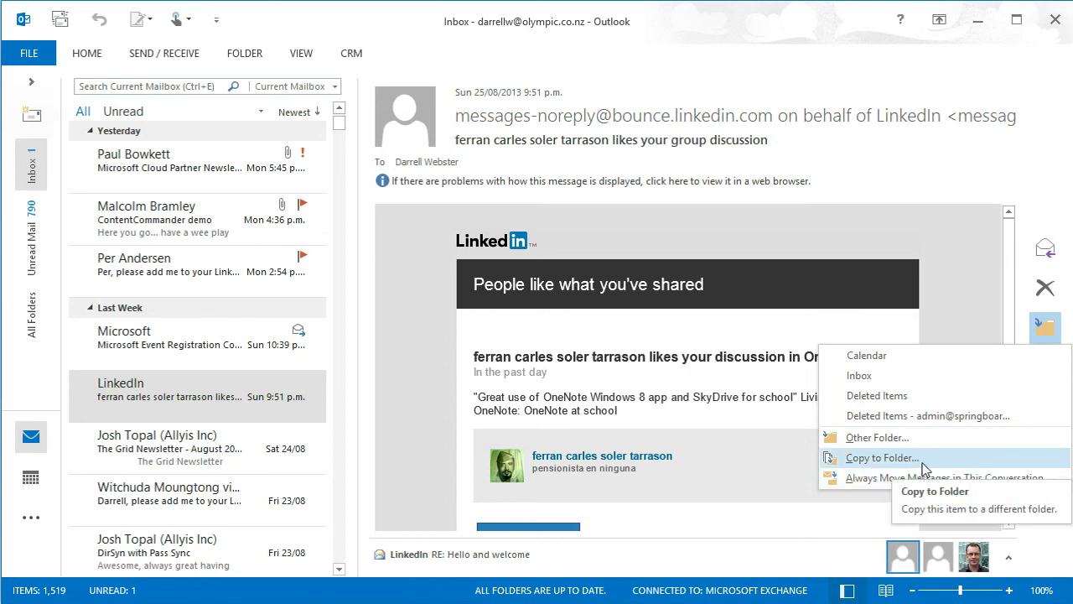
{"action": "left_click", "coordinate": [1037, 180]}
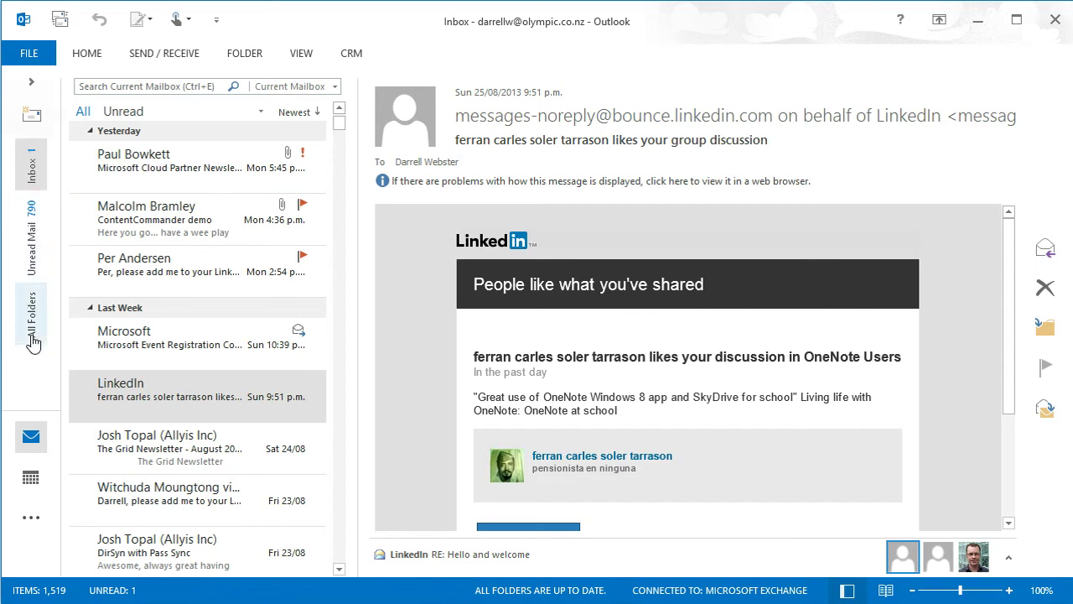
{"action": "left_click", "coordinate": [181, 18]}
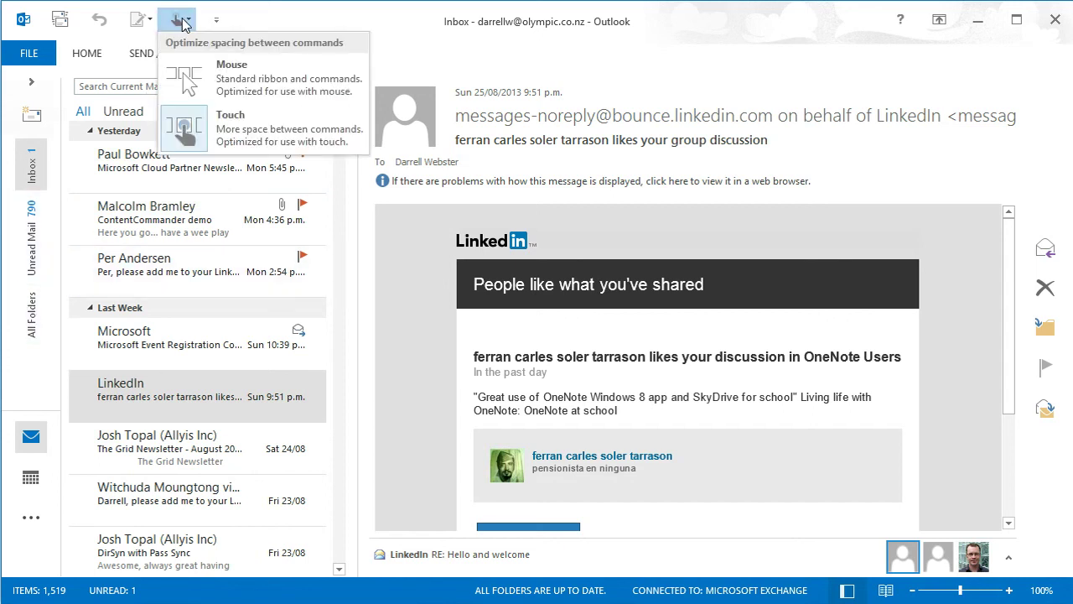
{"action": "left_click", "coordinate": [253, 70]}
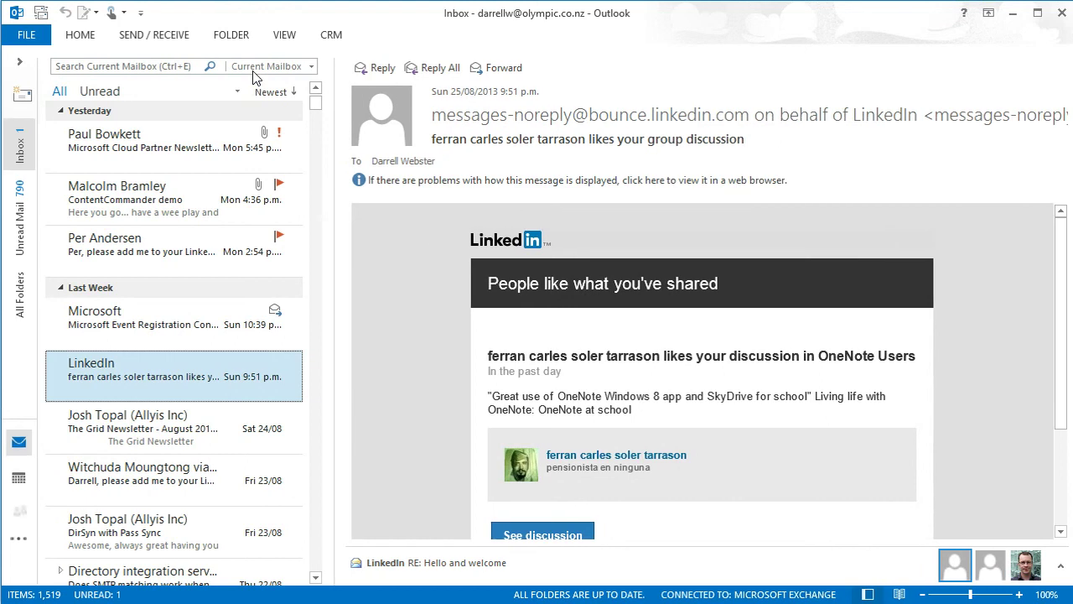